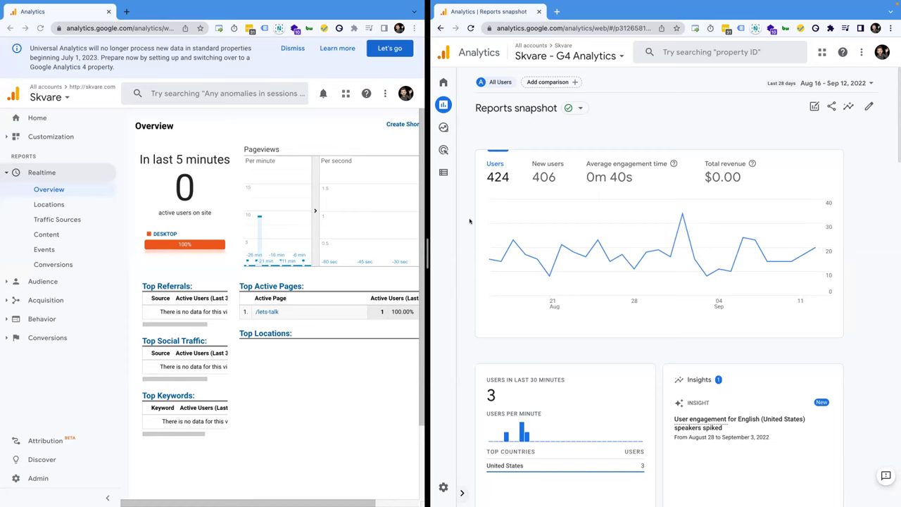
Open GA4 Explorations with the Blank, Free form, Funnel and Path exploration templates.
mouse_move(453, 326)
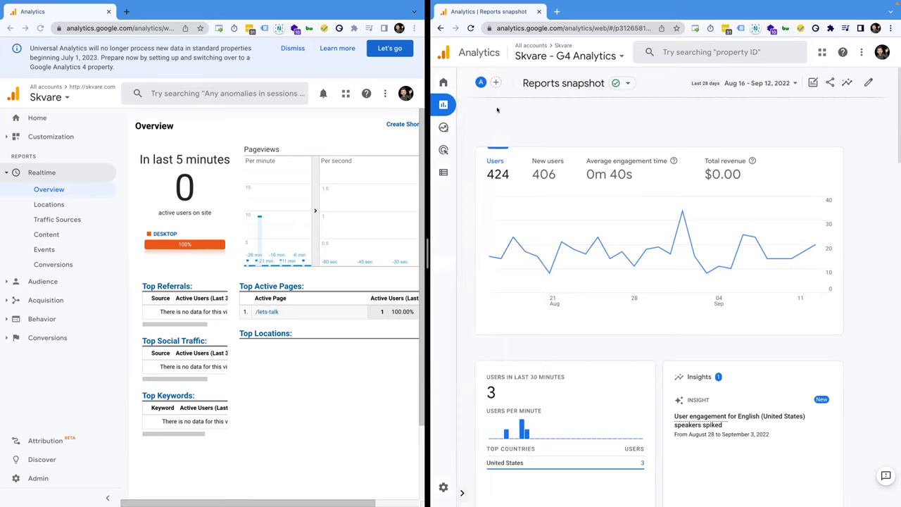
mouse_move(442, 106)
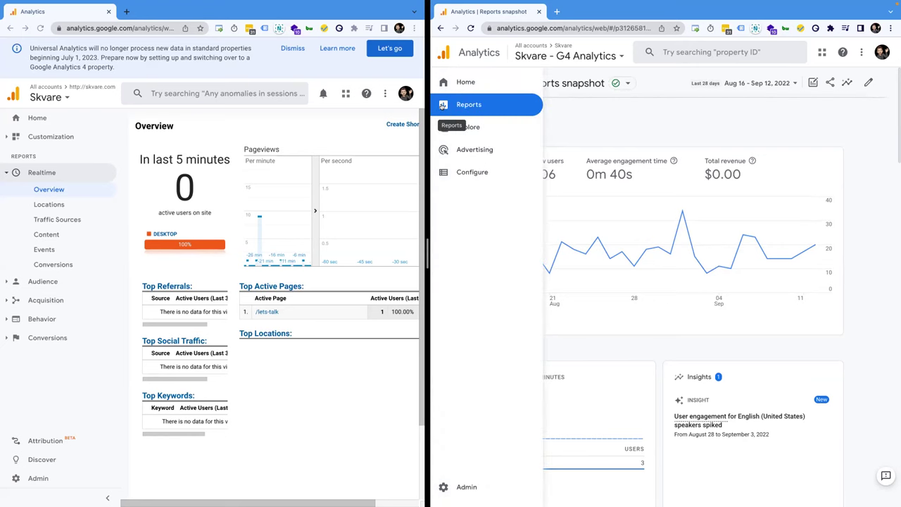
left_click(444, 128)
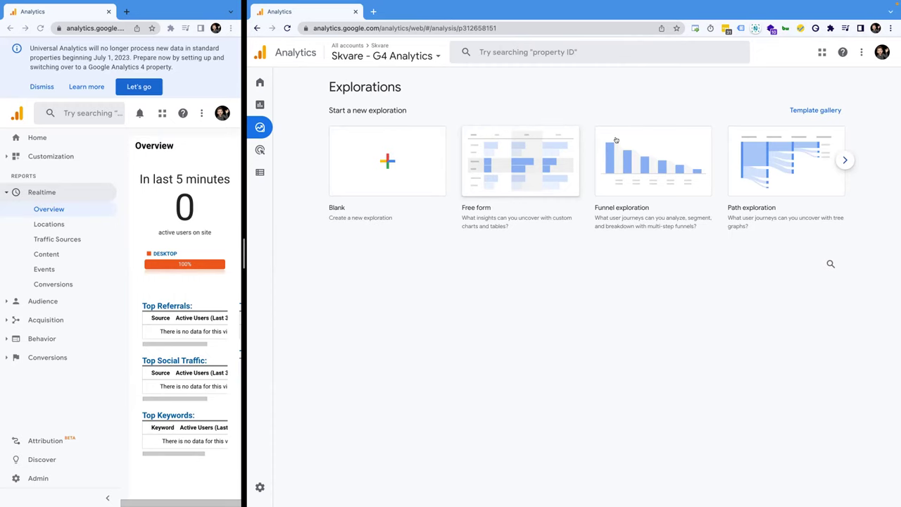
Browse the templates to Segment overlap and User explorer, then open the Advertising snapshot.
left_click(846, 160)
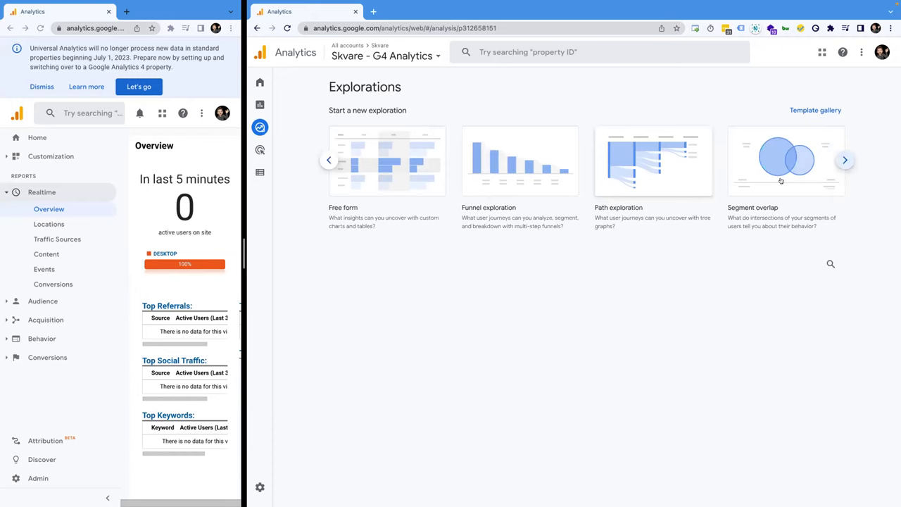
left_click(840, 162)
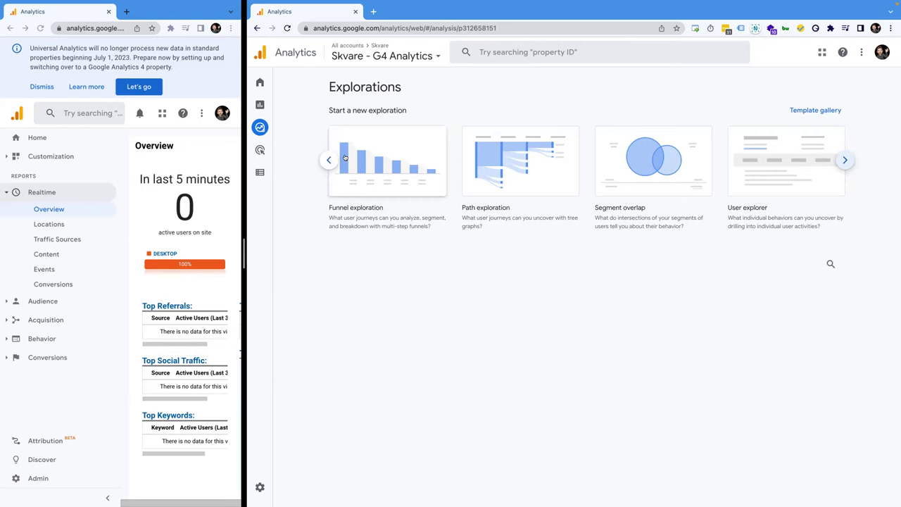
left_click(260, 150)
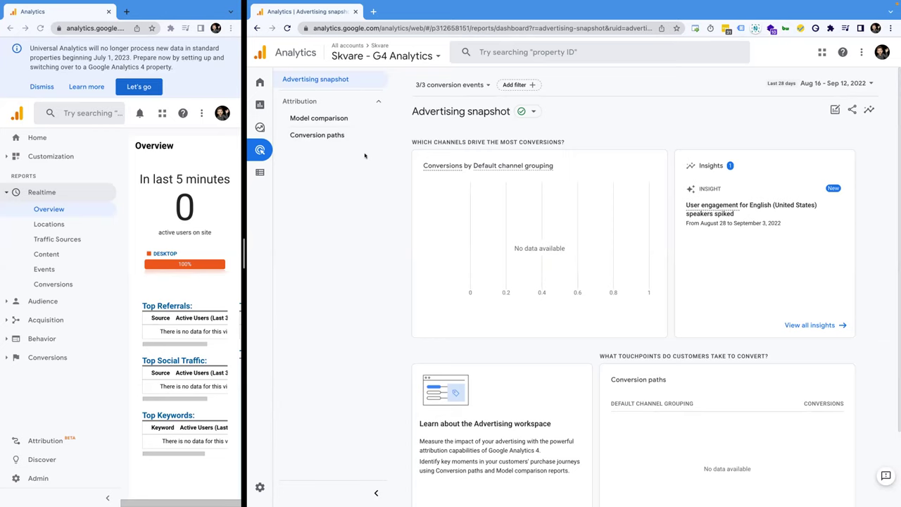
Search the property for 'demo' to see Demographics report suggestions, then dismiss them.
mouse_move(262, 133)
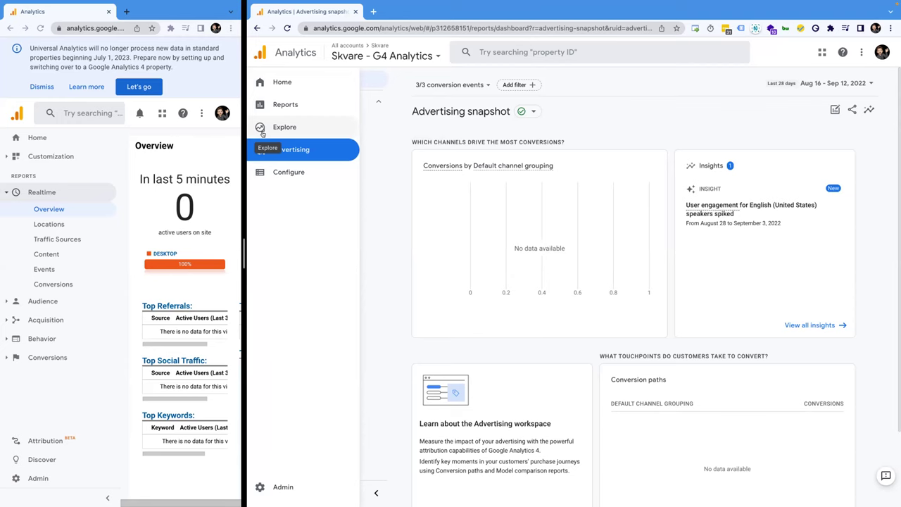
left_click(641, 52)
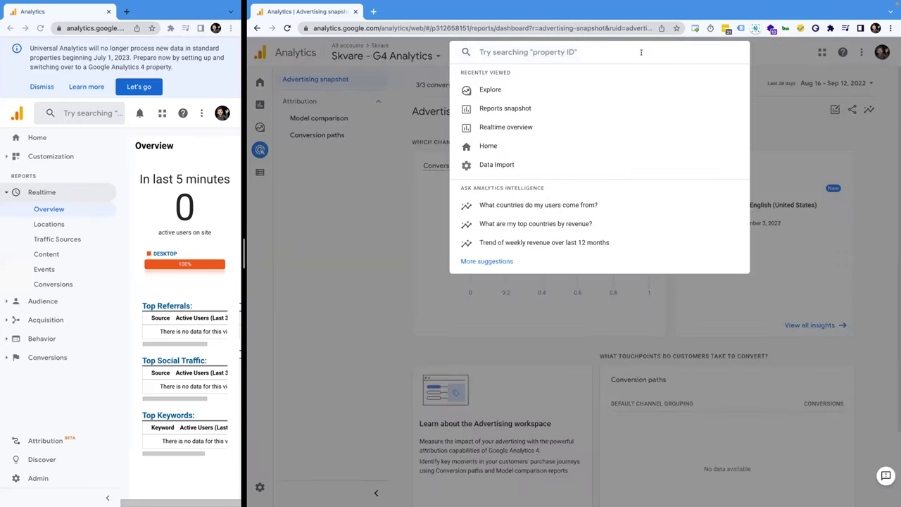
type("demo")
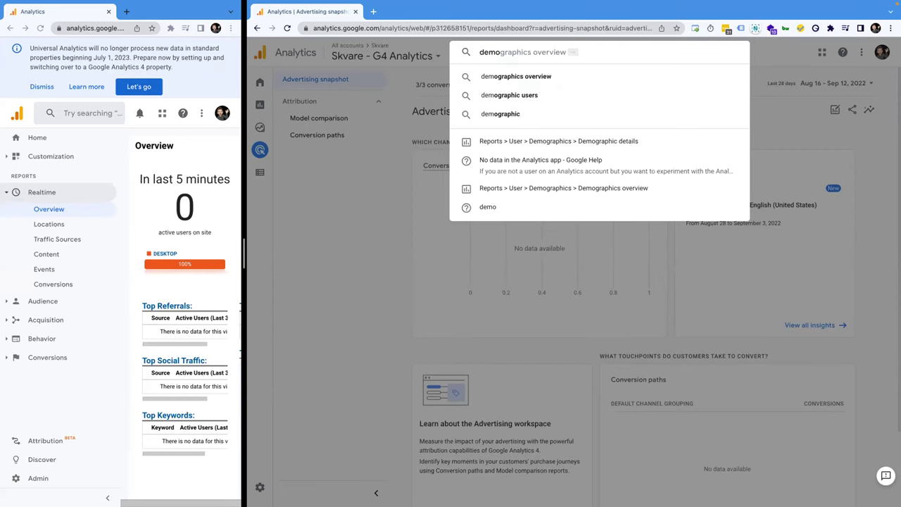
key("Escape")
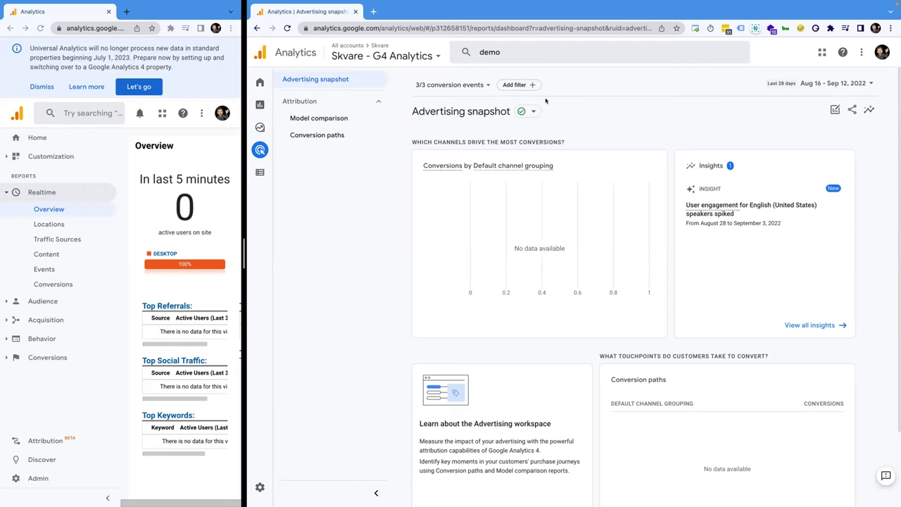
Go to the GA4 Home dashboard and widen the Universal Analytics browser window.
left_click(270, 83)
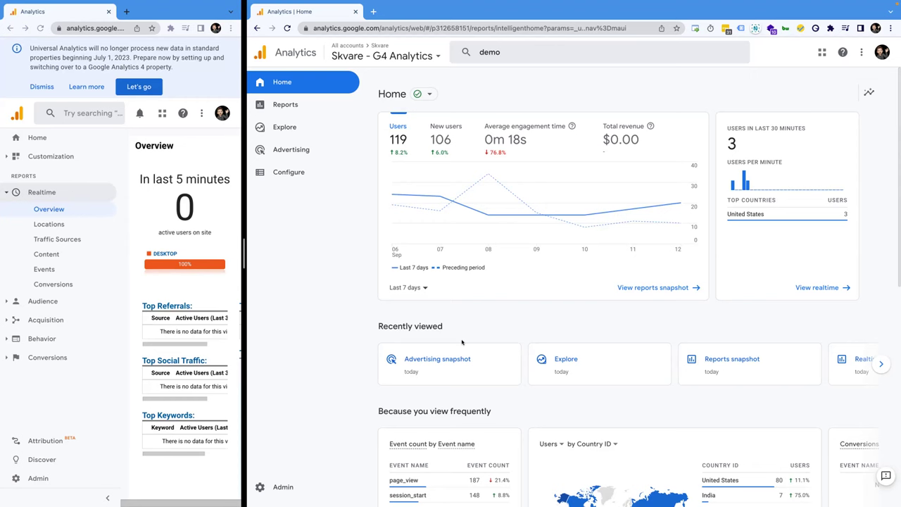
left_click_drag(243, 253, 605, 250)
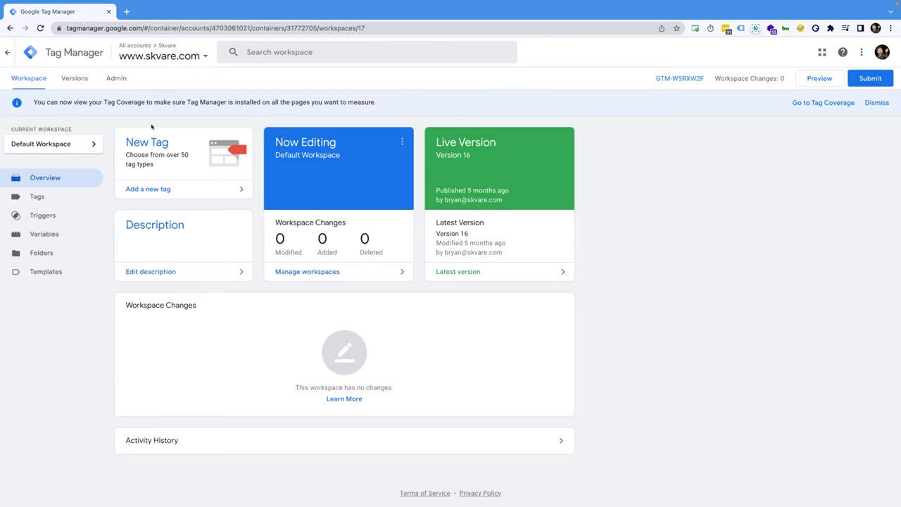
Create a new untitled tag with the Google Analytics: Universal Analytics tag type.
left_click(148, 190)
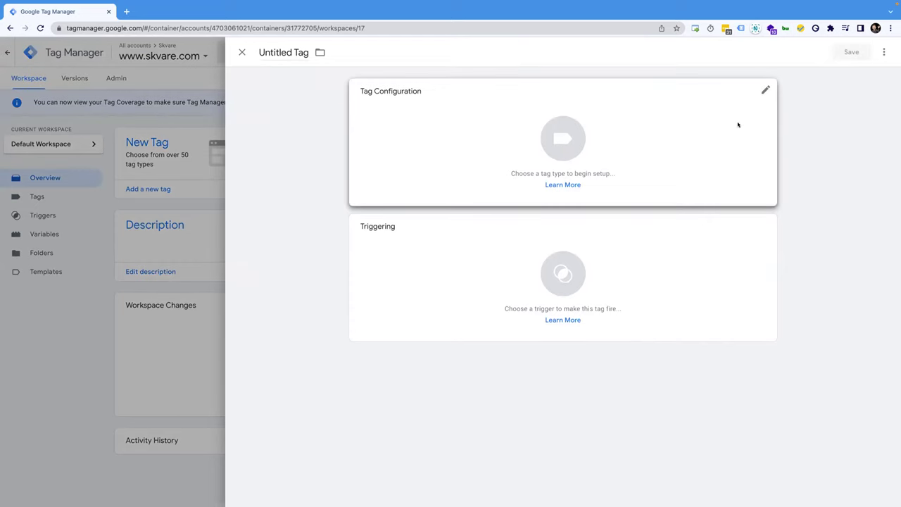
left_click(593, 135)
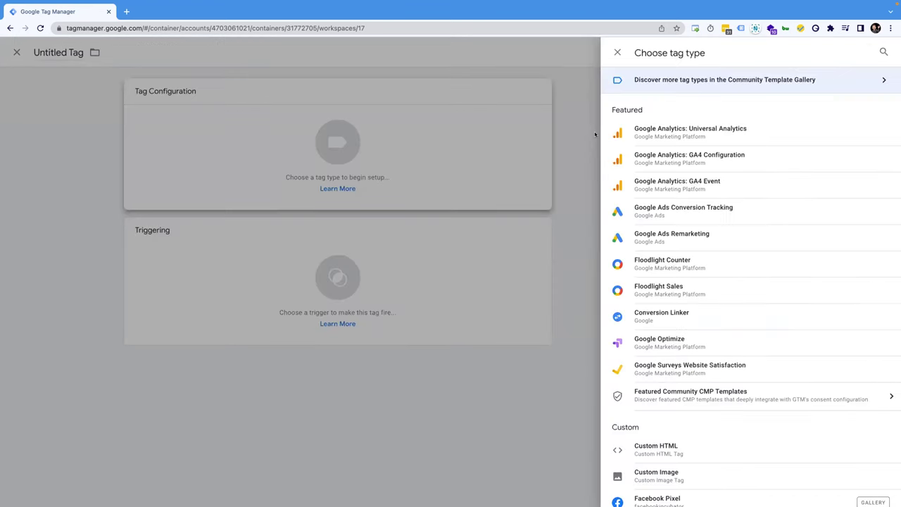
left_click(700, 136)
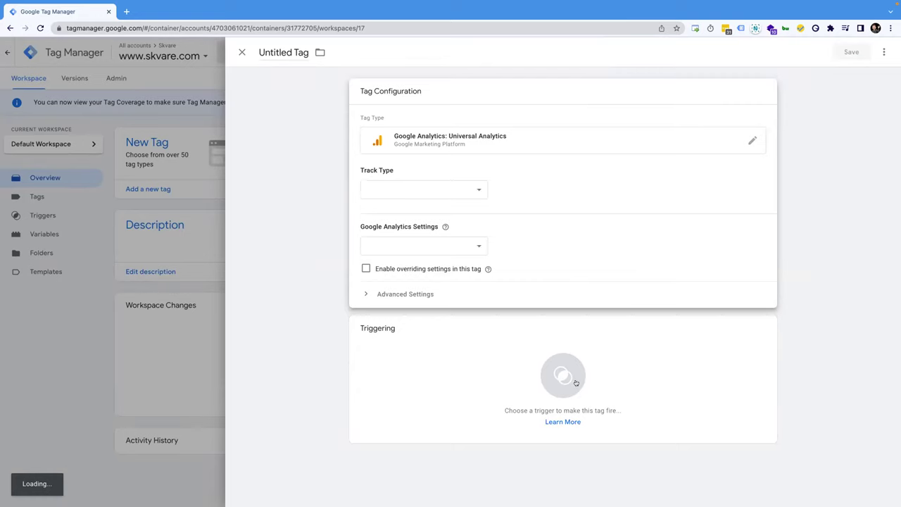
Set the tag to fire on All Pages, then scroll through the tag types and close the list.
left_click(575, 382)
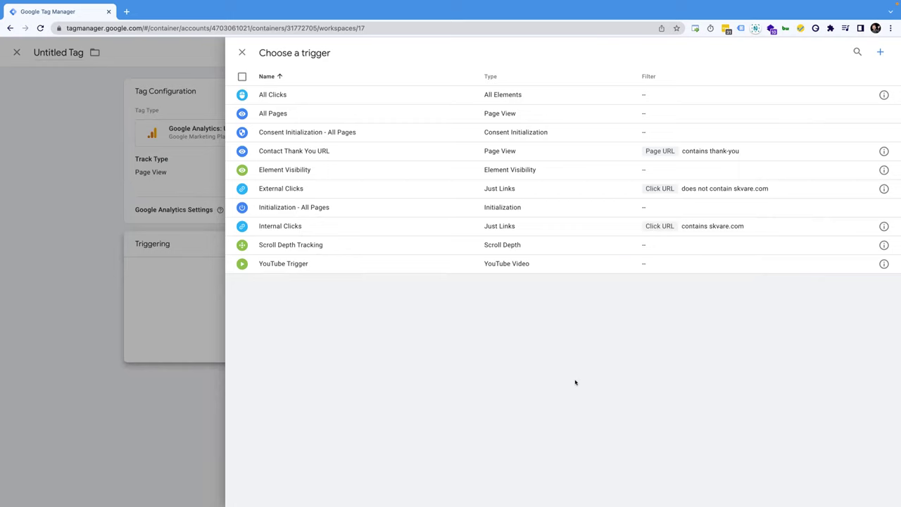
left_click(290, 114)
left_click(357, 97)
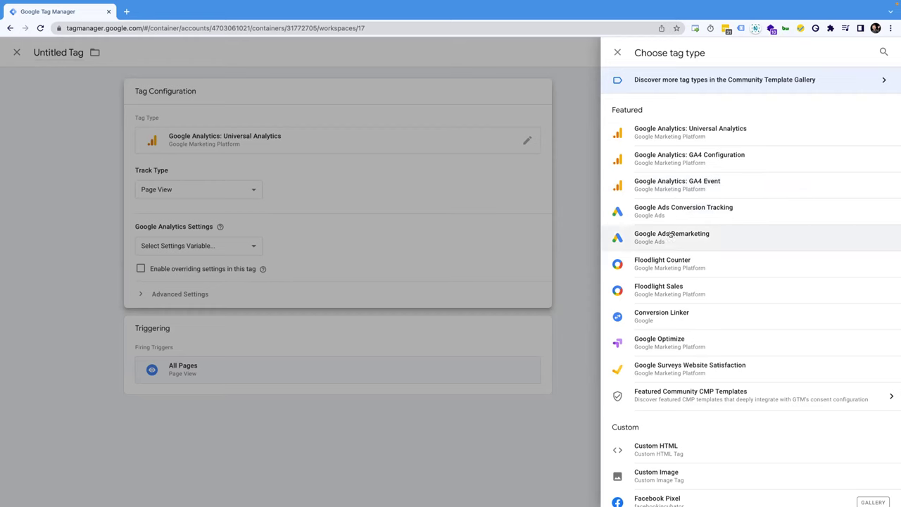
scroll(674, 279, "down", 1)
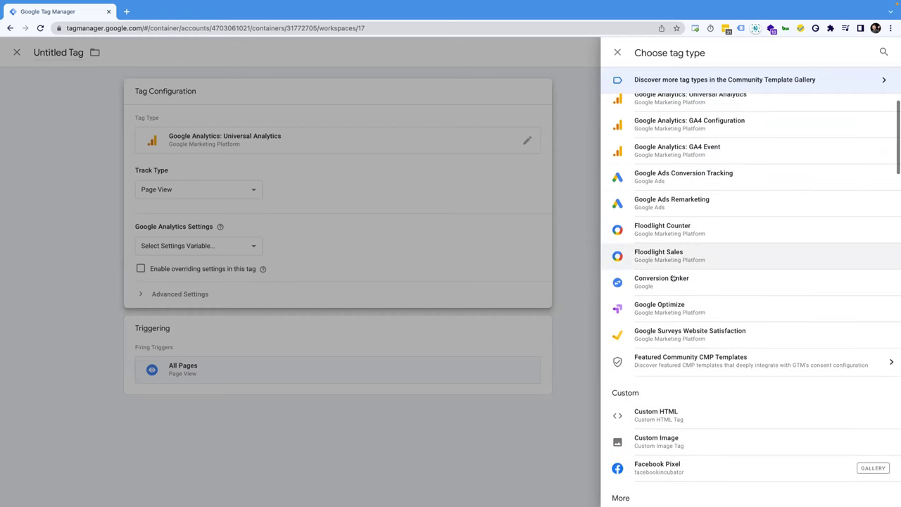
scroll(673, 279, "down", 1)
scroll(673, 279, "down", 1)
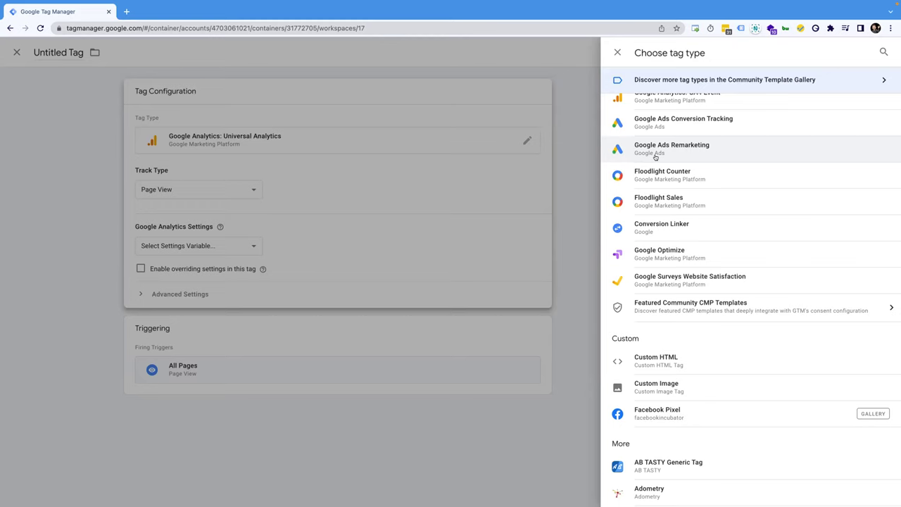
left_click(587, 157)
left_click(241, 53)
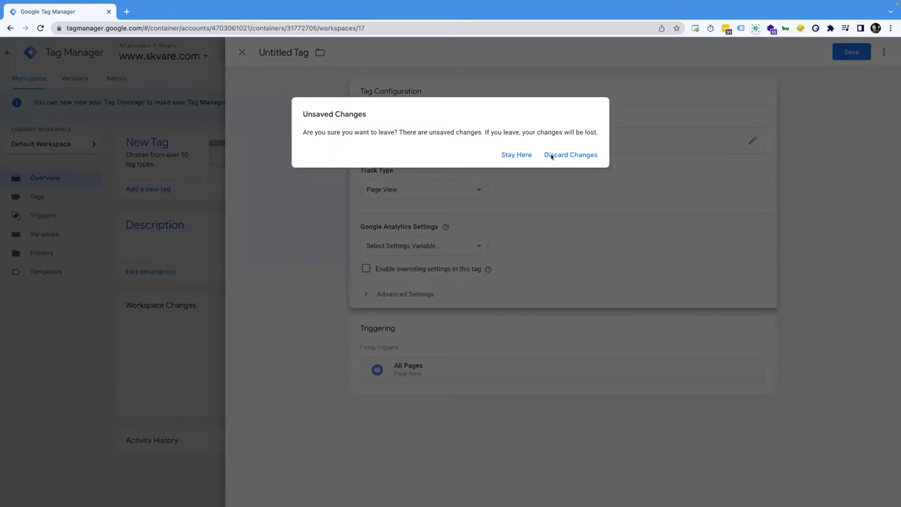
left_click(553, 155)
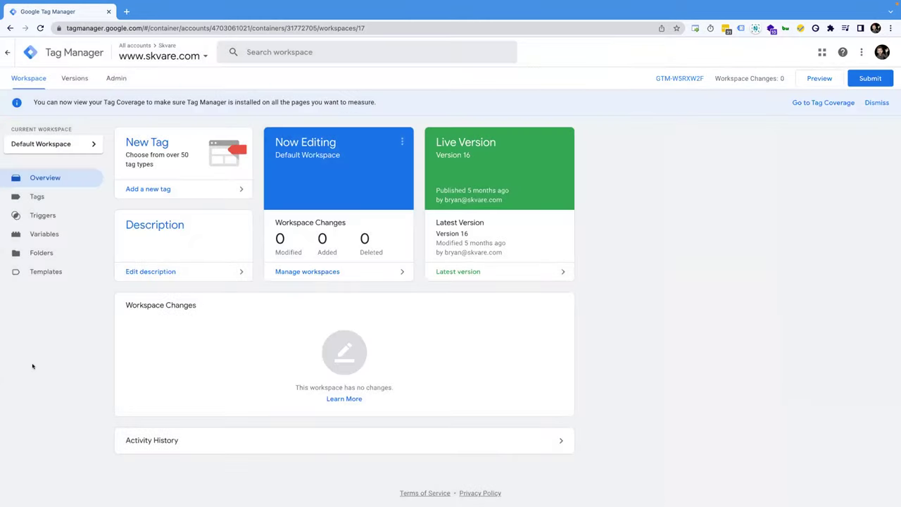
left_click(112, 77)
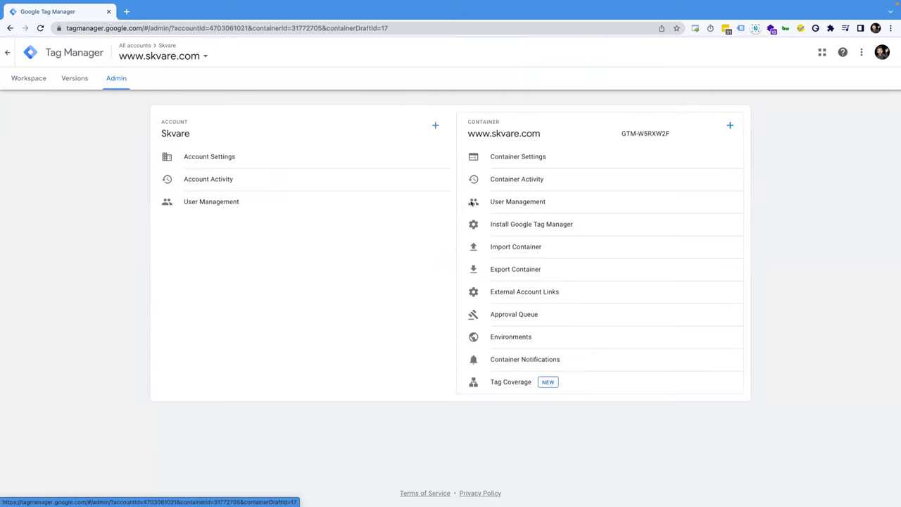
Show the Install Google Tag Manager head and body code snippets.
left_click(534, 224)
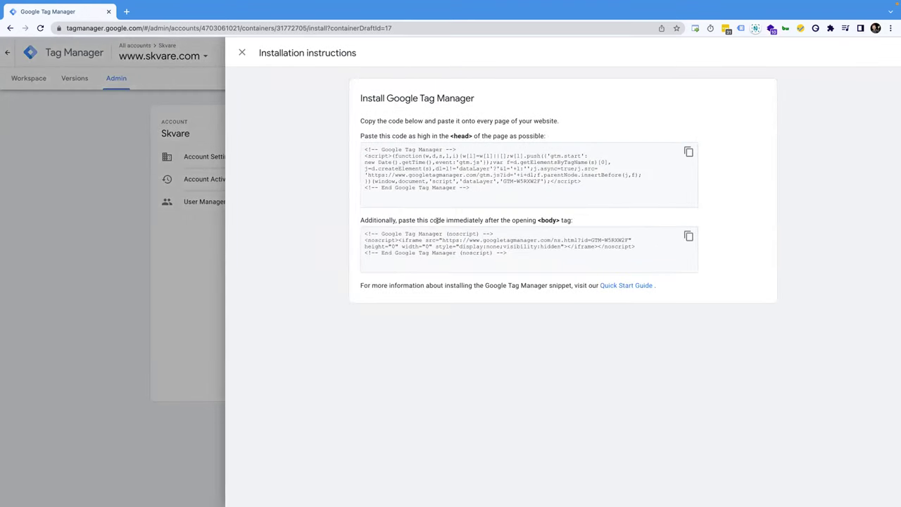
left_click_drag(368, 136, 544, 136)
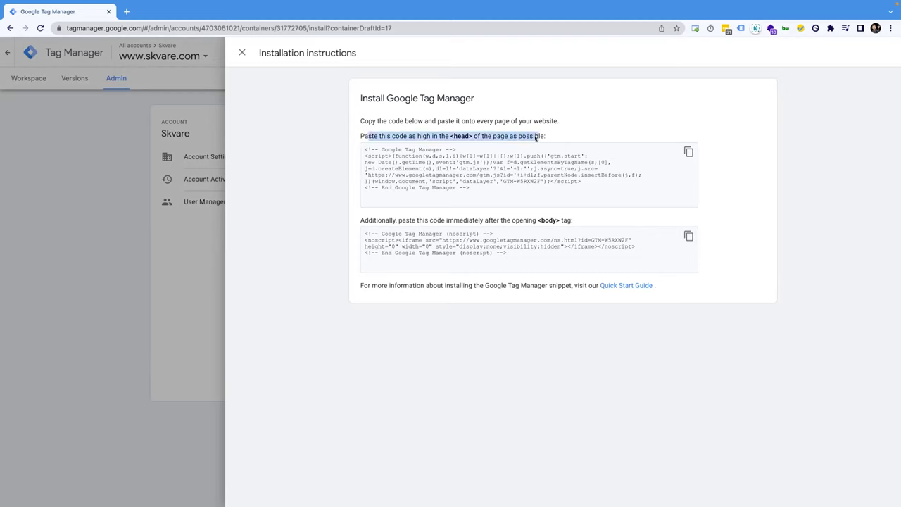
left_click(472, 134)
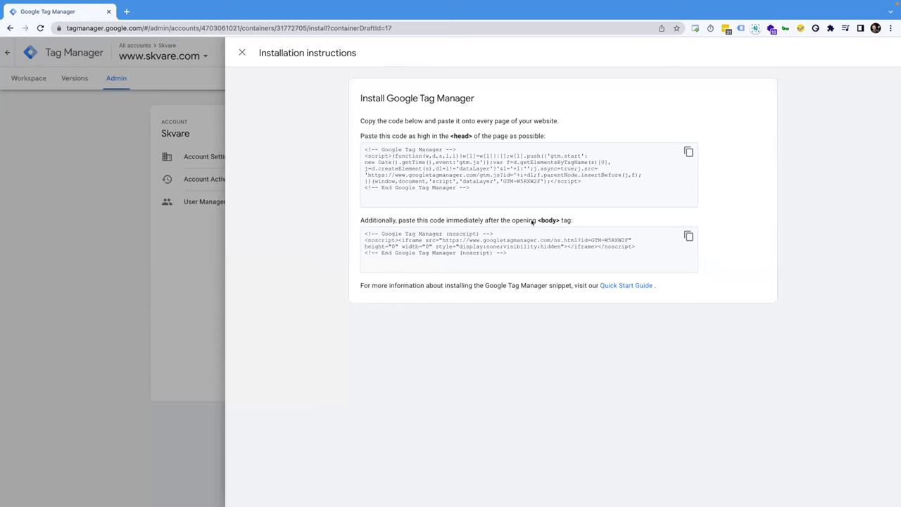
Return to the workspace and start a new tag to view its available triggers.
left_click(241, 52)
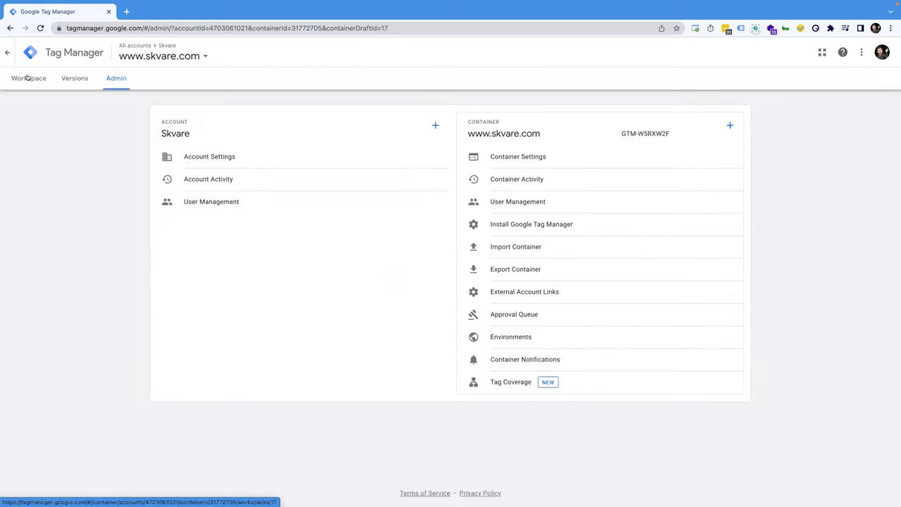
left_click(27, 78)
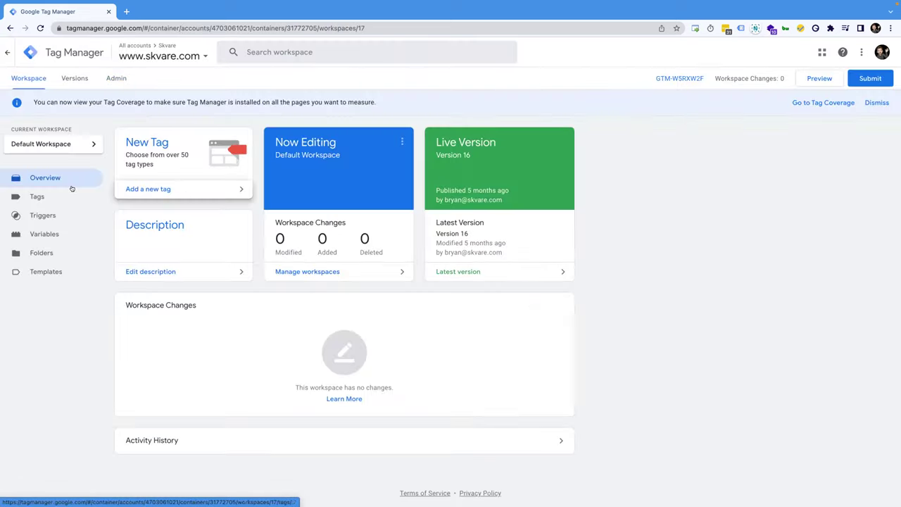
left_click(167, 189)
left_click(511, 237)
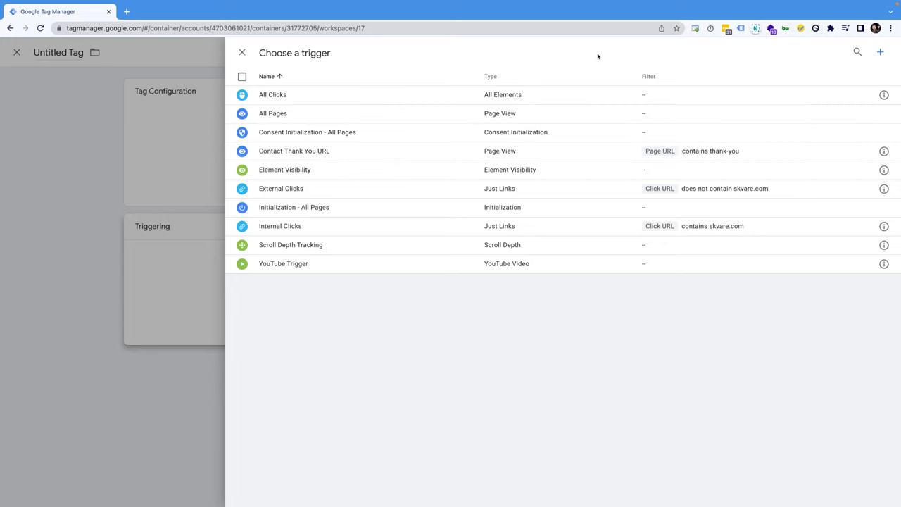
Close the unsaved tag and advance to the 'What if I need help?' slide.
left_click(242, 53)
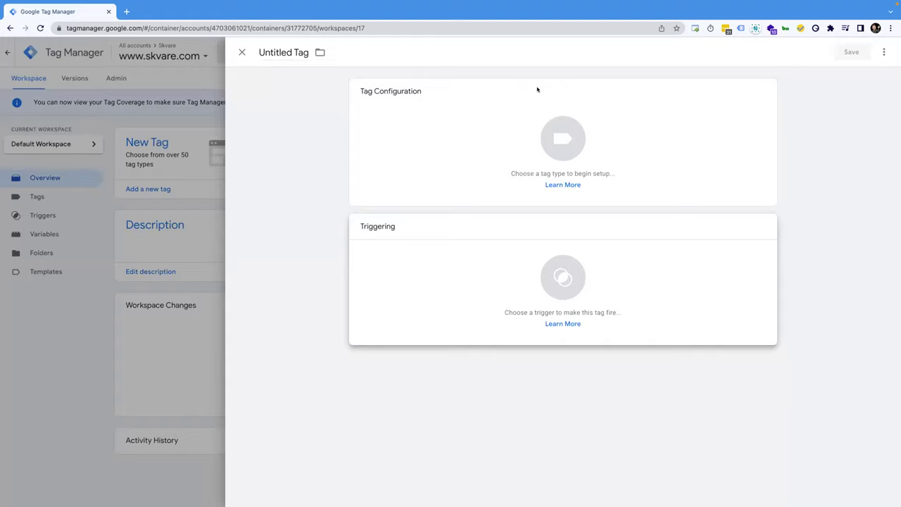
key("Escape")
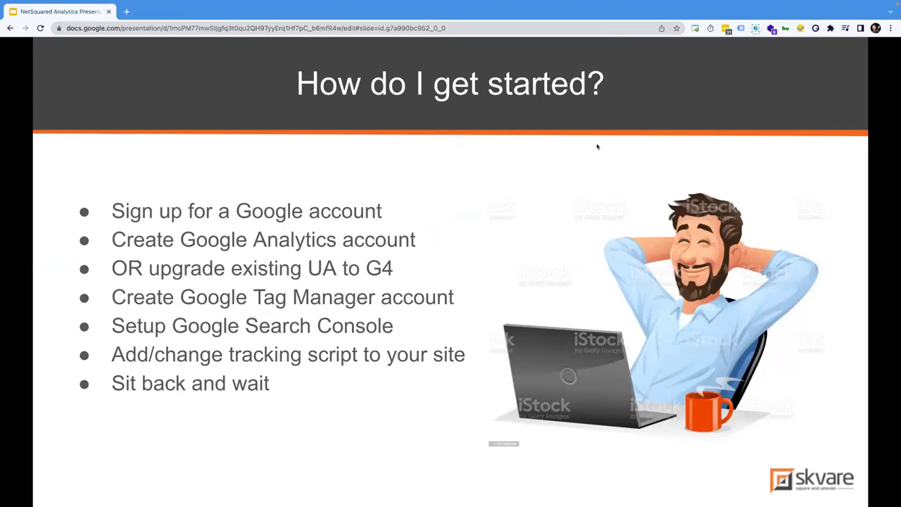
key("Right")
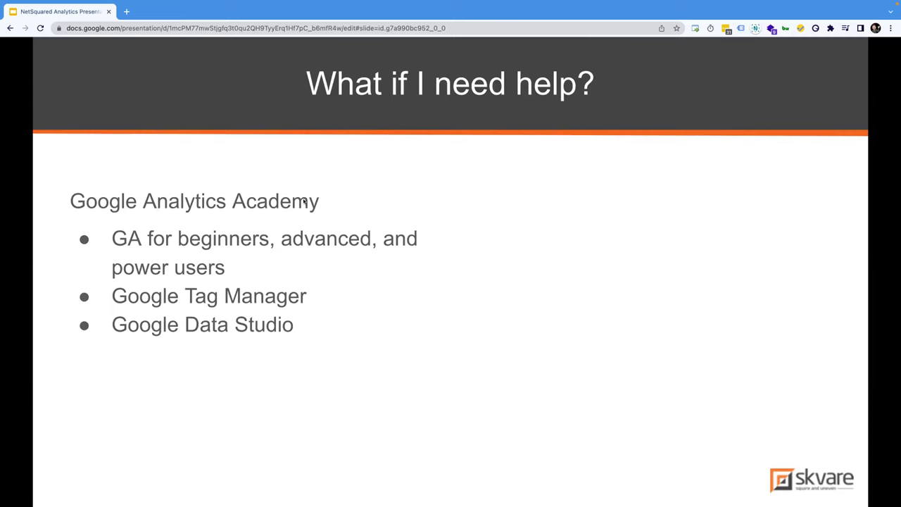